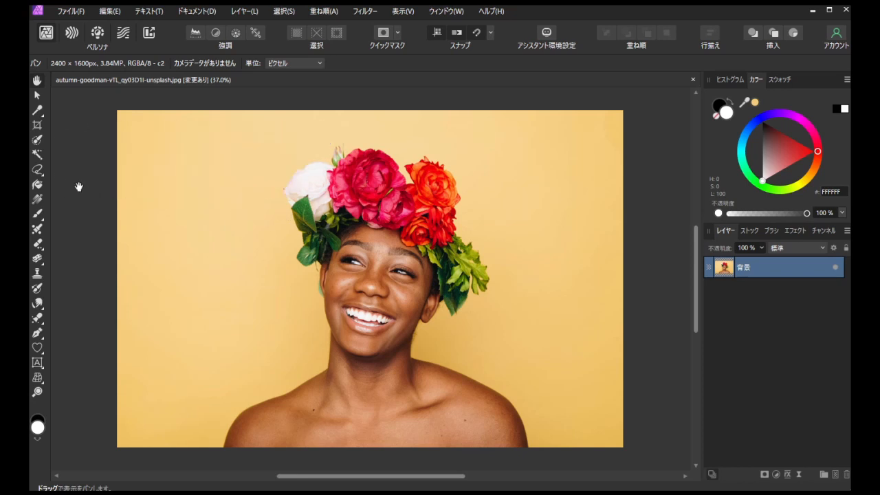
Select the woman and her flower crown with the Selection Brush at a width of about 189 px.
click(38, 140)
key(bracketright)
key(bracketright)
key(bracketright)
key(bracketright)
key(bracketright)
key(bracketright)
key(bracketright)
key(bracketright)
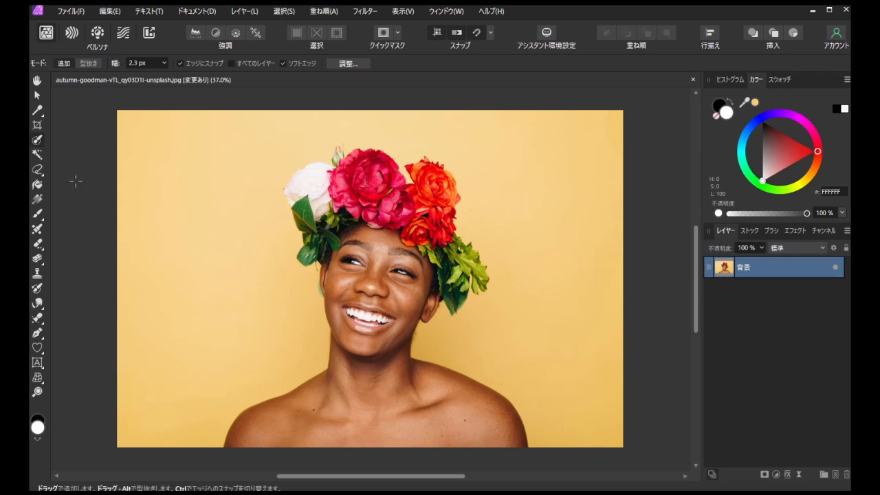
mouse_move(348, 201)
mouse_down()
mouse_move(409, 240)
mouse_move(370, 316)
mouse_up()
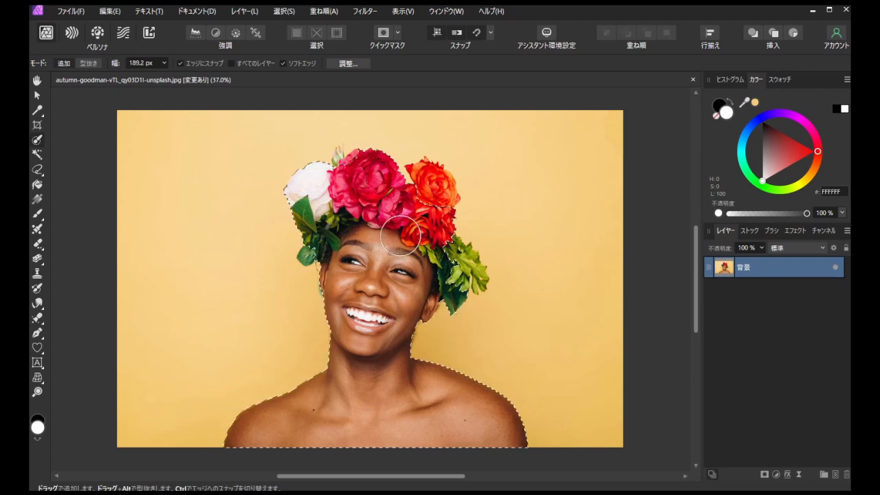
Extend the selection around the upper edges of the orange flowers using a brush width of 16.5 px.
key(bracketleft)
key(bracketleft)
key(bracketleft)
key(bracketleft)
key(bracketleft)
key(bracketleft)
scroll(423, 172, up, 5)
drag(398, 214, 363, 207)
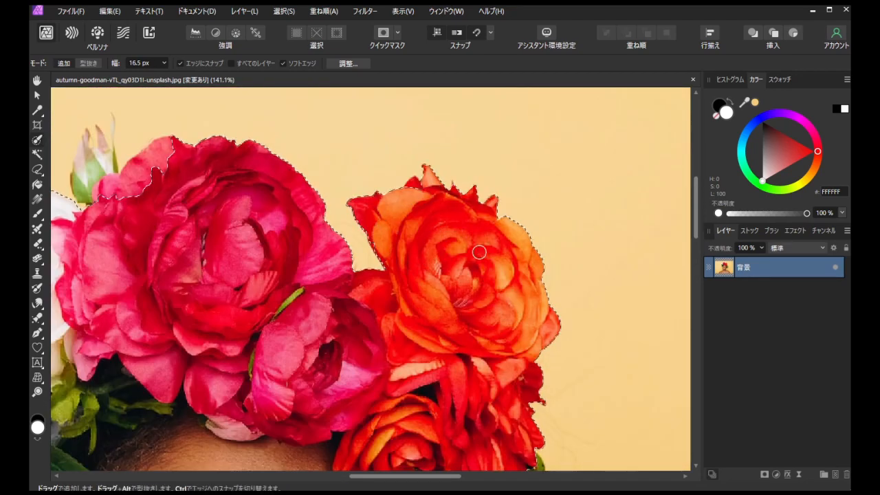
Add the missing pink petals and the small bud beside them to the selection with a finer brush of about 7 px.
key(bracketleft)
key(bracketleft)
key(bracketleft)
drag(105, 165, 100, 137)
key(bracketleft)
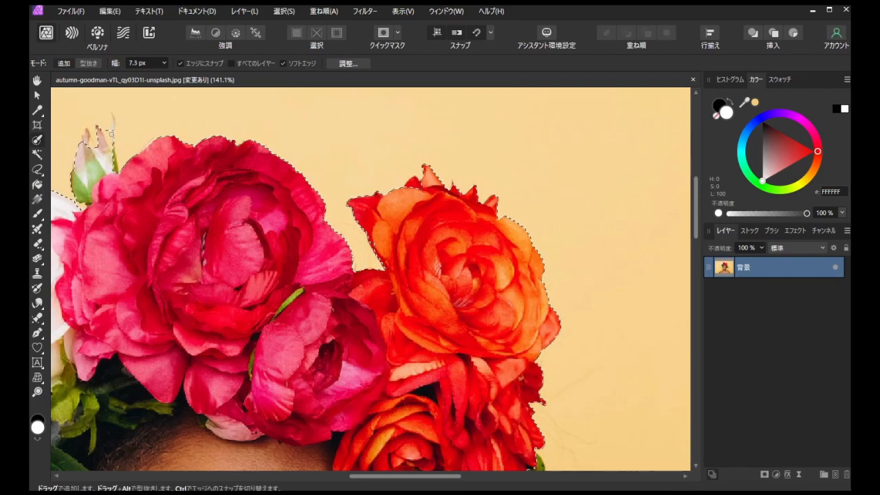
Check the outline around the face and add the missing leaf edges to the selection with a 17.4 px brush.
scroll(228, 317, left, 3)
scroll(227, 318, down, 5)
scroll(220, 275, down, 3)
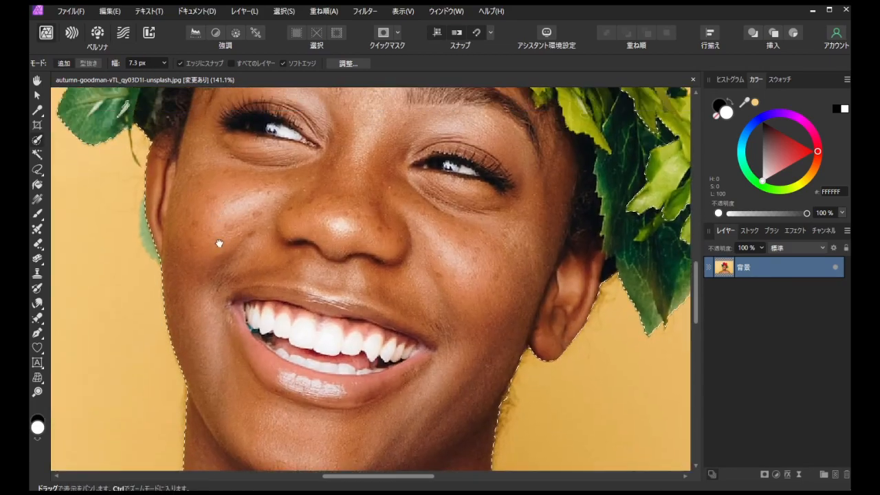
scroll(233, 308, down, 4)
scroll(435, 195, up, 4)
key(bracketright)
key(bracketright)
key(bracketright)
mouse_move(435, 195)
mouse_down()
mouse_move(507, 231)
mouse_move(528, 266)
mouse_move(533, 298)
mouse_move(468, 311)
mouse_move(473, 294)
mouse_move(444, 226)
mouse_up()
key(ctrl+0)
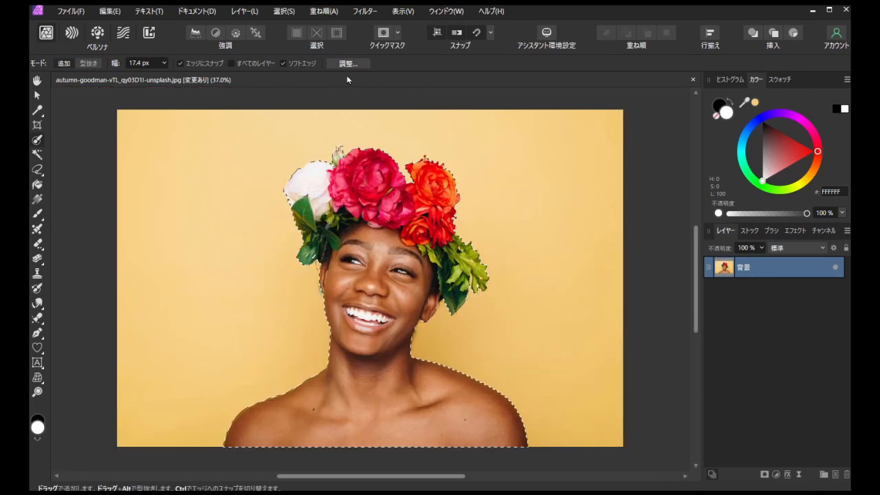
Open the selection refinement and compare the black-and-white, transparent, black matte, white matte and overlay previews.
click(347, 63)
click(699, 148)
click(673, 200)
click(678, 149)
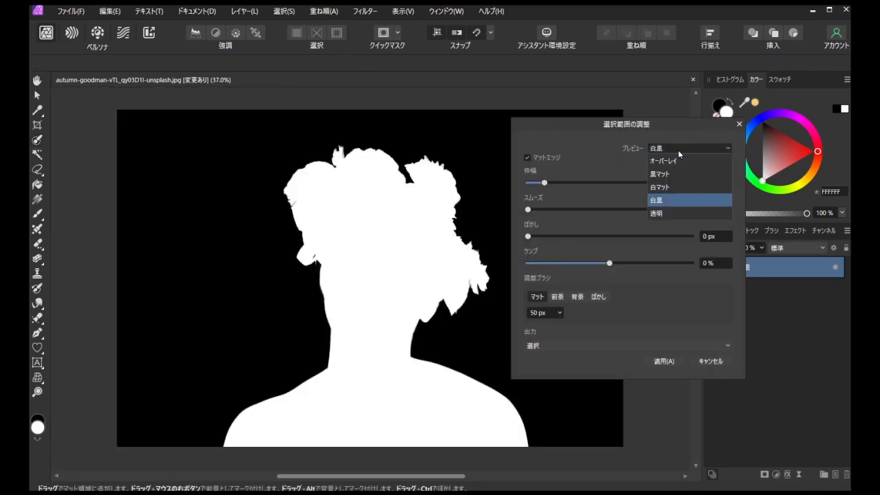
click(669, 214)
click(677, 149)
click(674, 174)
click(673, 148)
click(665, 187)
click(667, 148)
click(658, 199)
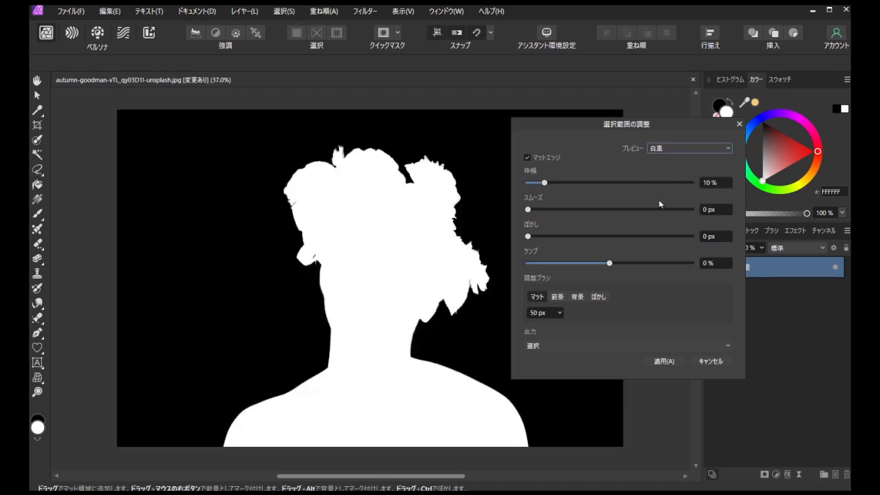
click(670, 149)
click(679, 215)
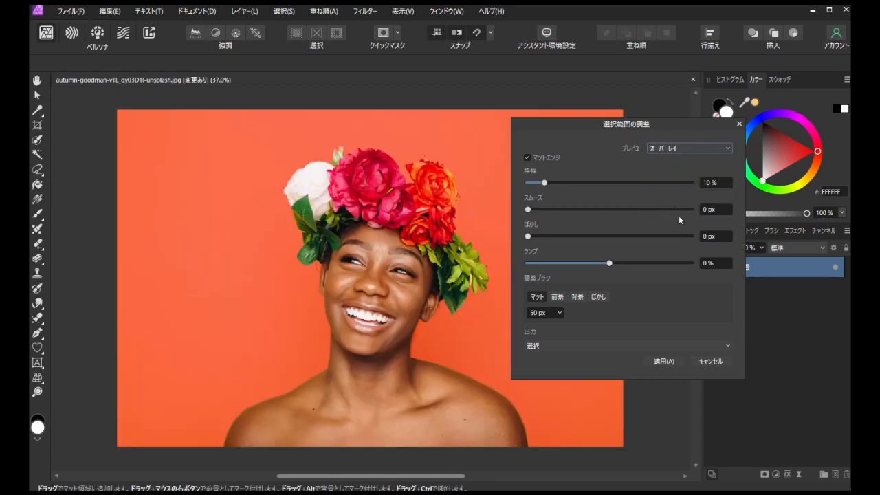
Output the refined selection as a new layer with mask and apply it.
click(600, 347)
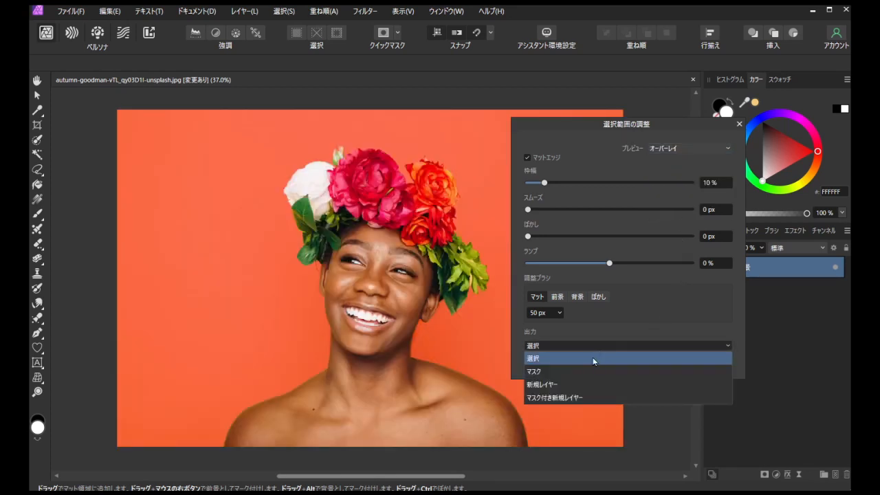
click(570, 398)
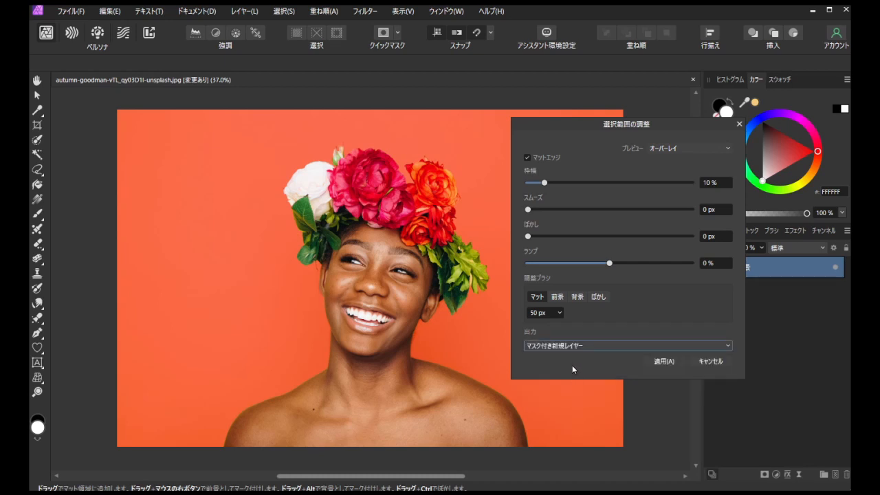
click(662, 363)
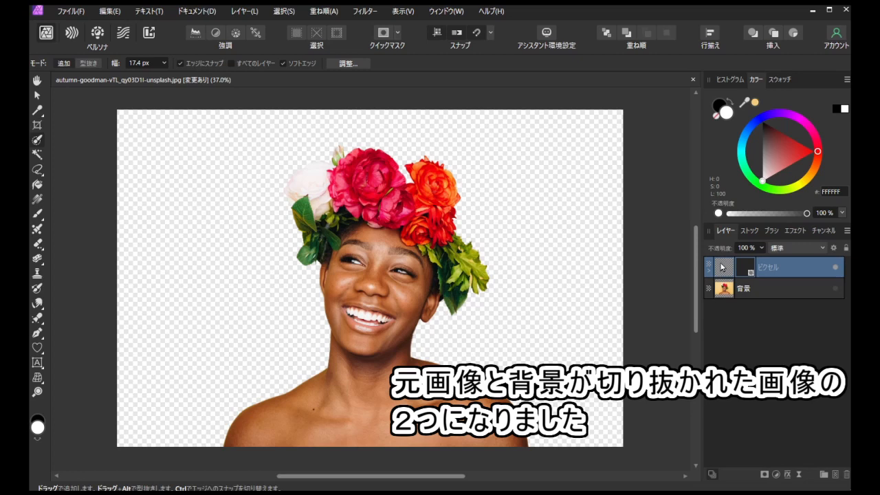
Compare the original photo and the cutout by toggling the background layer's visibility, leaving it hidden.
click(835, 288)
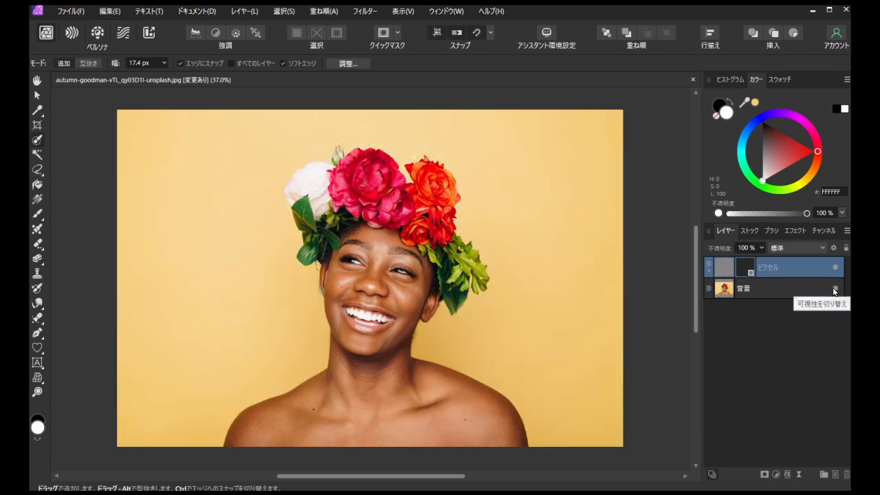
click(834, 289)
click(835, 289)
click(835, 289)
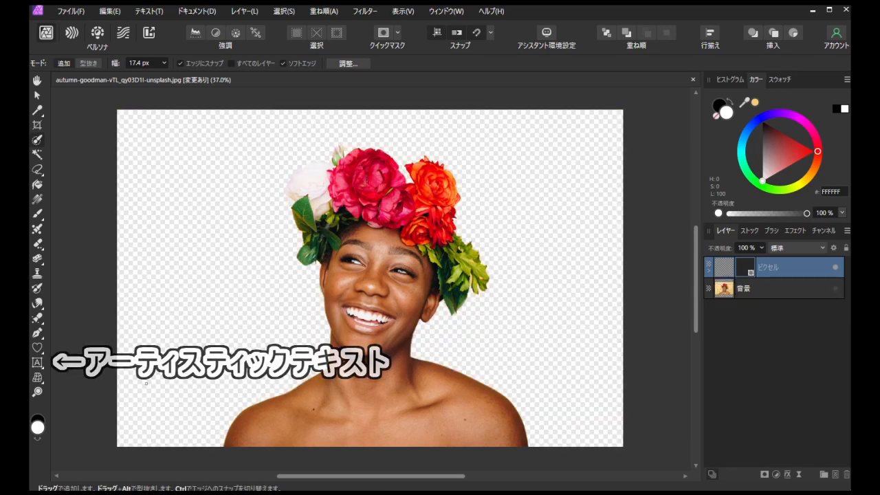
Add artistic text reading "Enjoy" at about 657.5 pt and move it down across the mouth and shoulders.
click(37, 363)
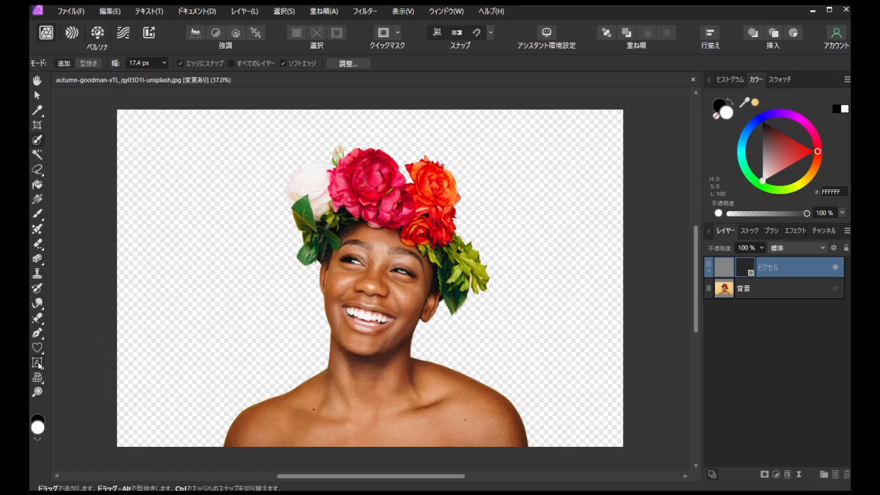
click(37, 364)
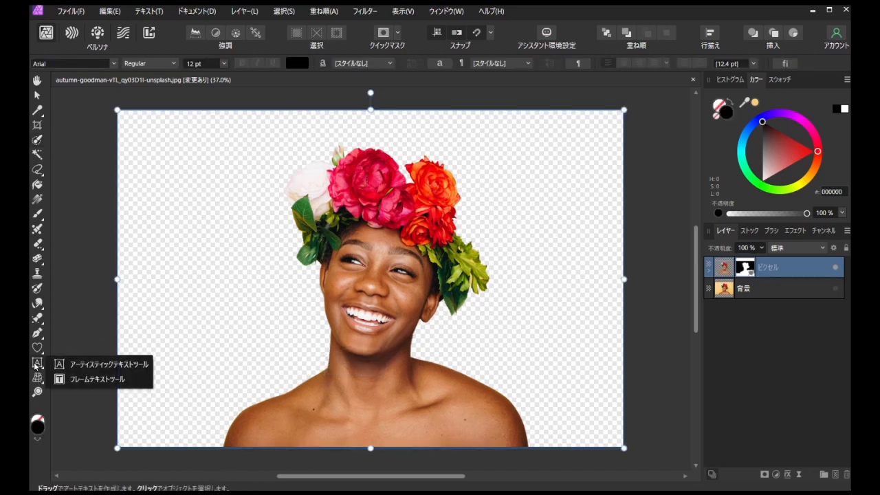
click(111, 367)
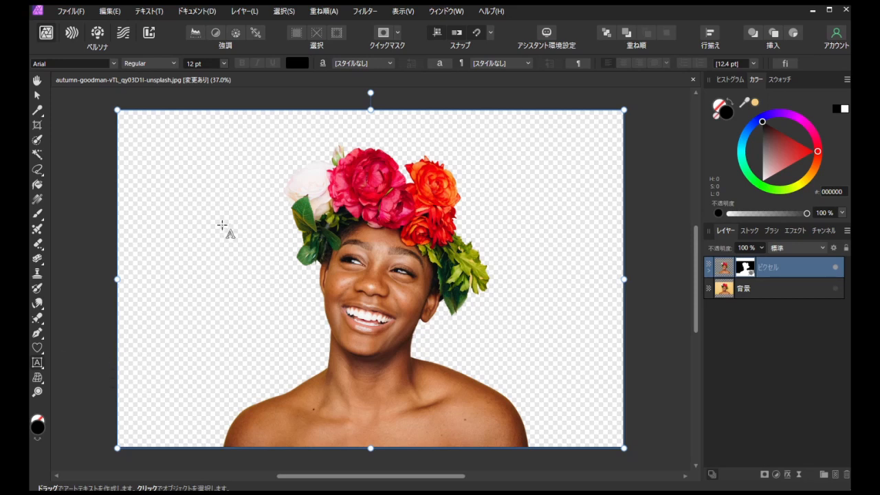
drag(237, 246, 282, 354)
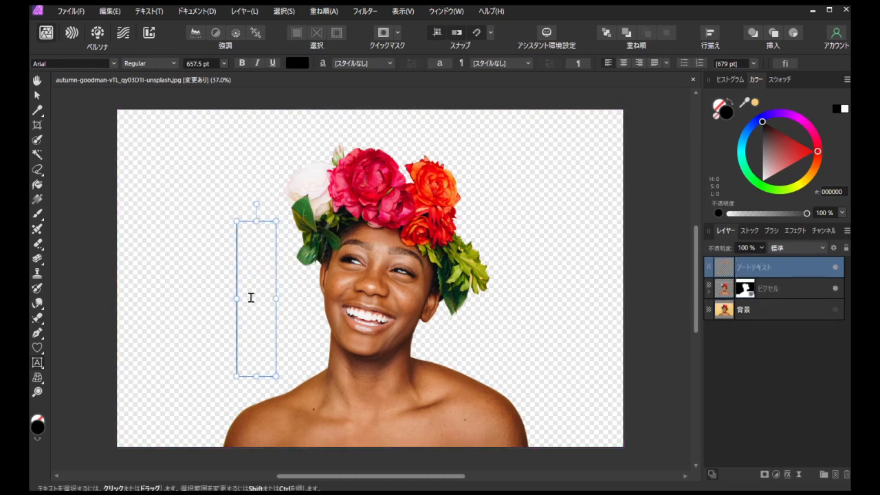
right_click(251, 297)
click(277, 326)
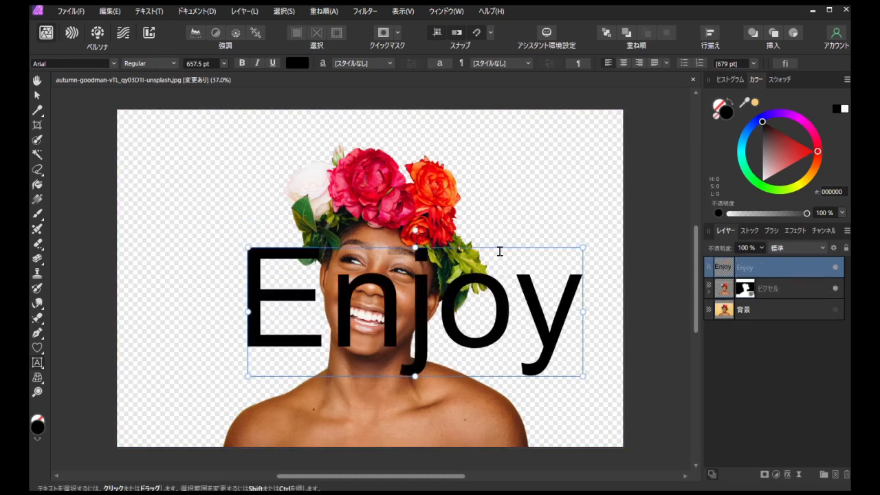
drag(415, 248, 376, 289)
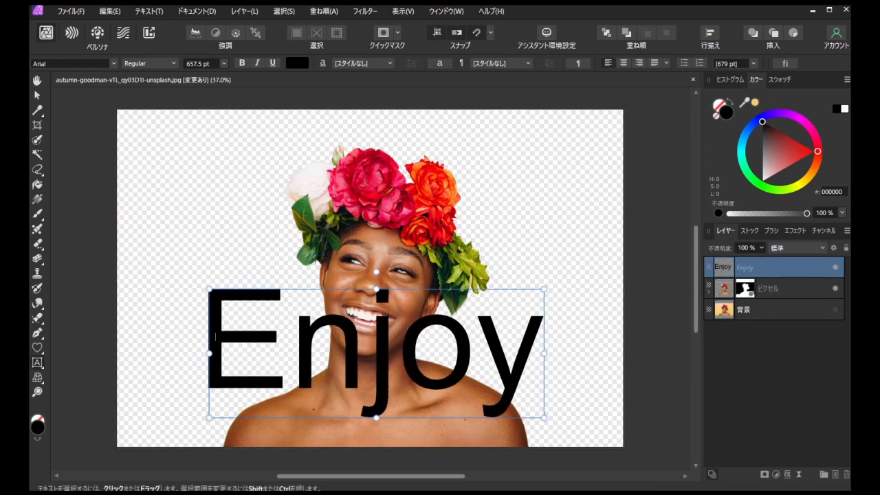
Make the whole word "Enjoy" bold.
drag(215, 336, 546, 343)
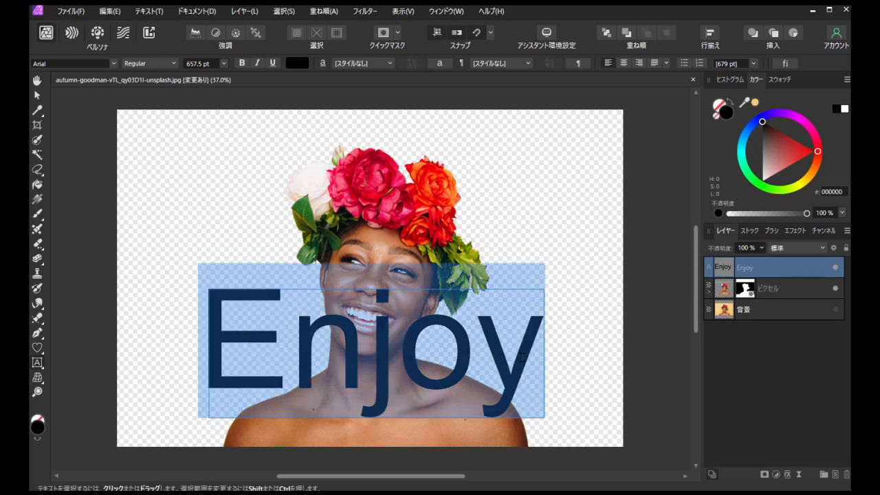
click(241, 63)
click(232, 347)
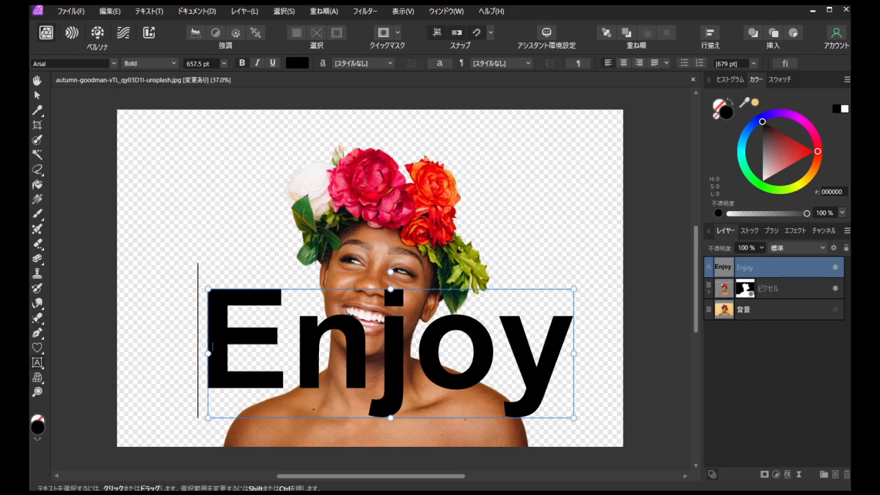
Change the color of the whole "Enjoy" text to white (FFFFFF).
drag(212, 347, 554, 365)
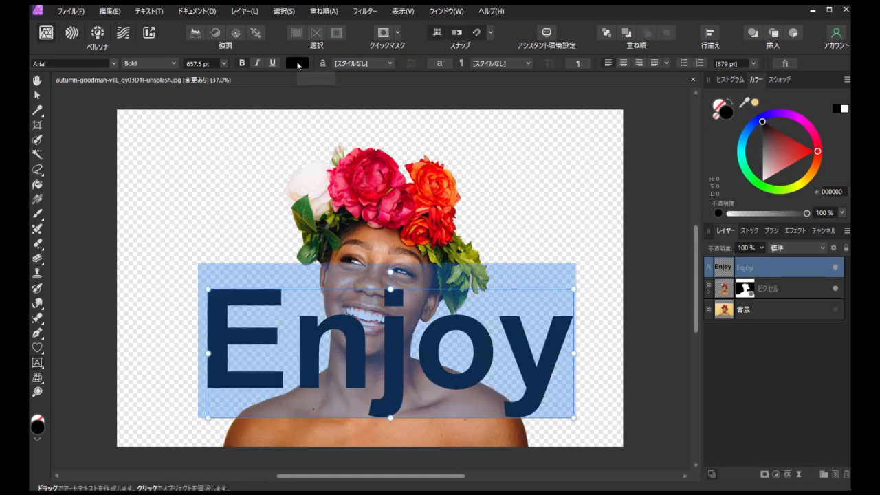
click(297, 63)
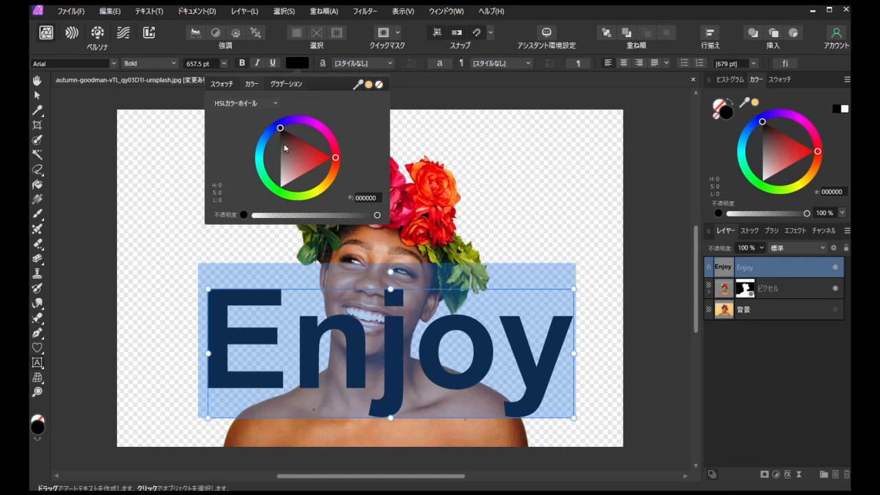
mouse_move(284, 147)
mouse_down()
mouse_move(282, 218)
mouse_move(273, 226)
mouse_up()
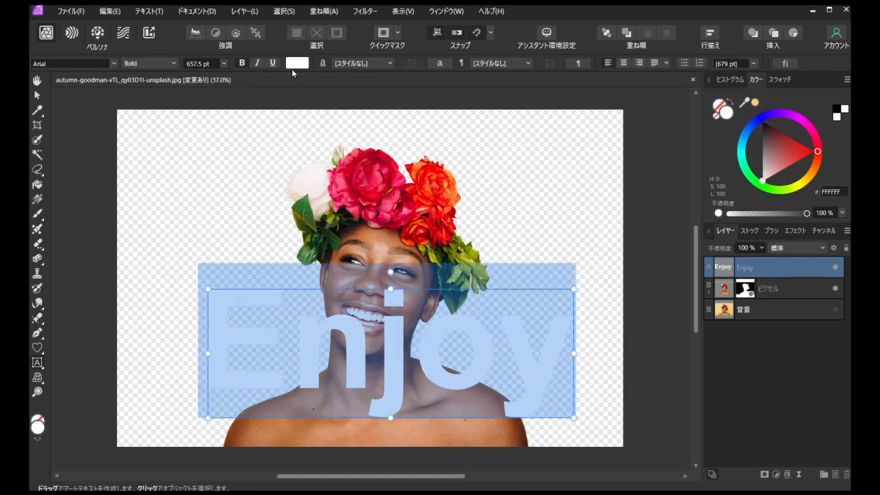
click(410, 343)
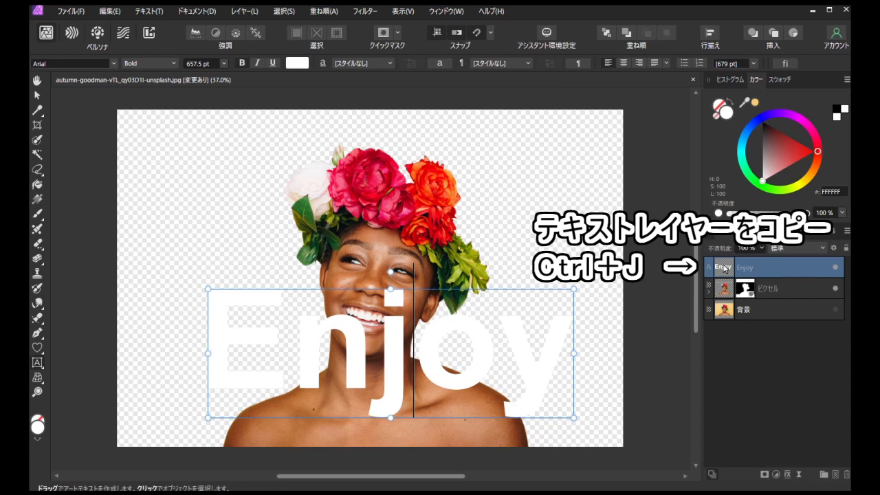
Duplicate the "Enjoy" text layer and place one copy beneath the masked cutout layer.
key(ctrl+j)
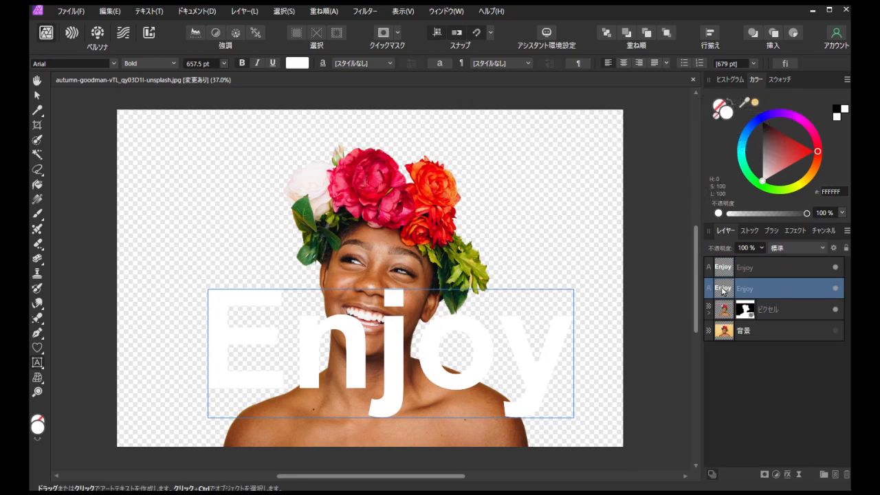
drag(723, 291, 721, 324)
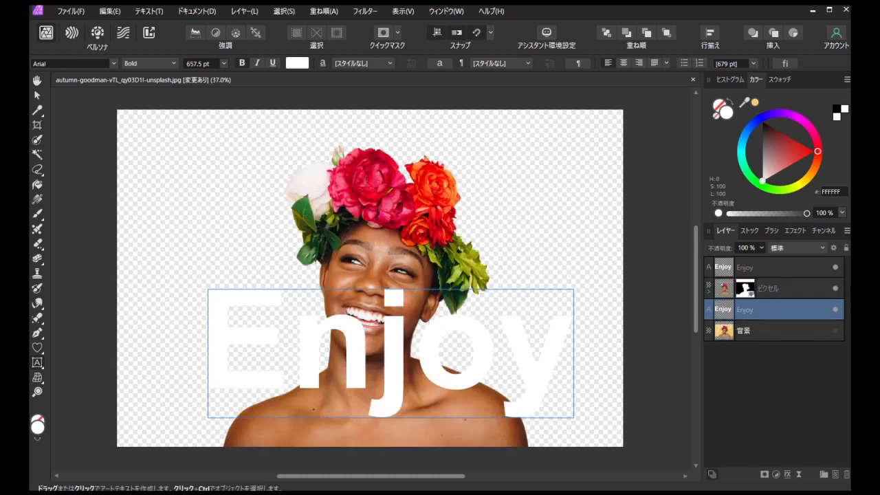
Check the text behind the woman by toggling the upper "Enjoy" layer, and make the background layer visible.
click(721, 268)
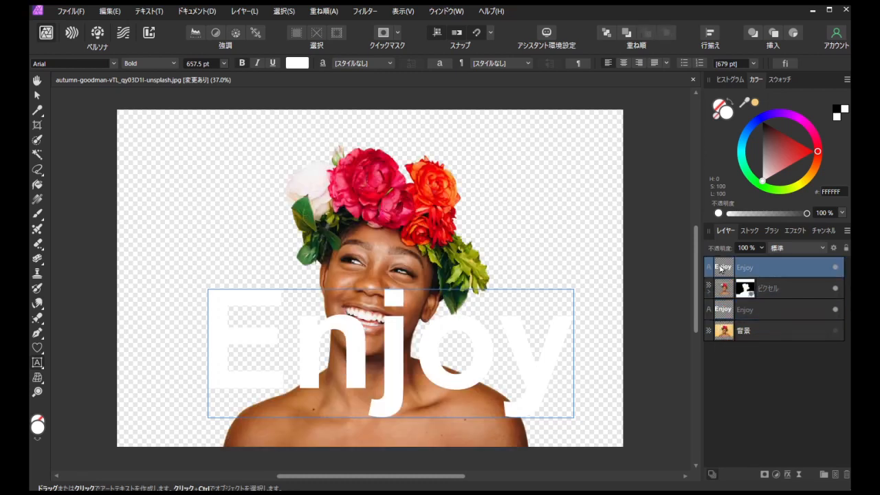
click(836, 267)
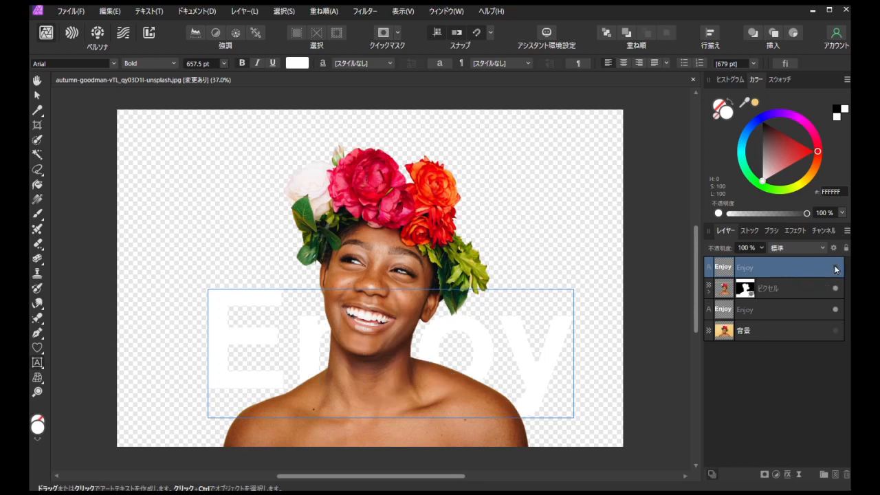
click(836, 267)
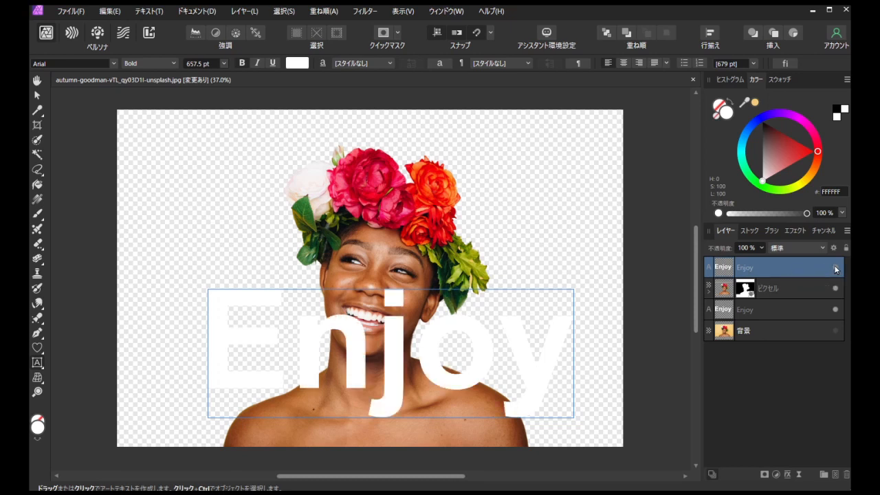
click(836, 331)
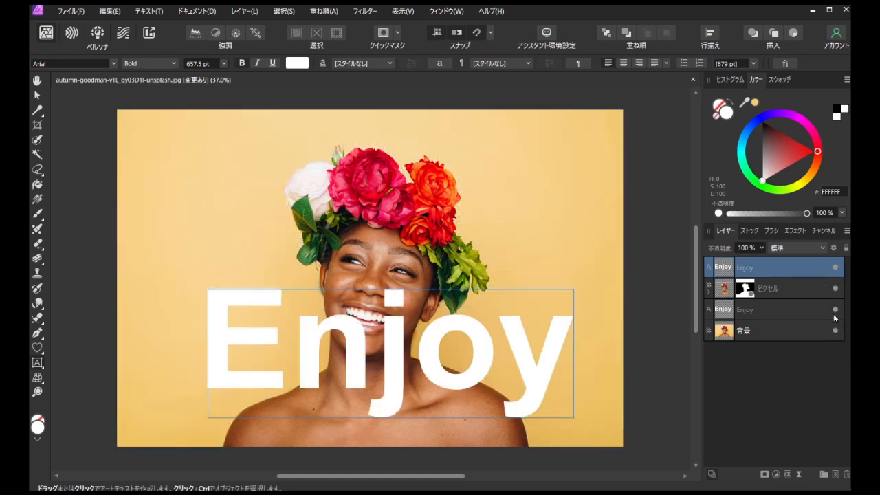
Compare the composition with and without the upper "Enjoy" layer over the yellow background, leaving the layer visible.
click(835, 268)
click(836, 268)
click(836, 267)
click(836, 268)
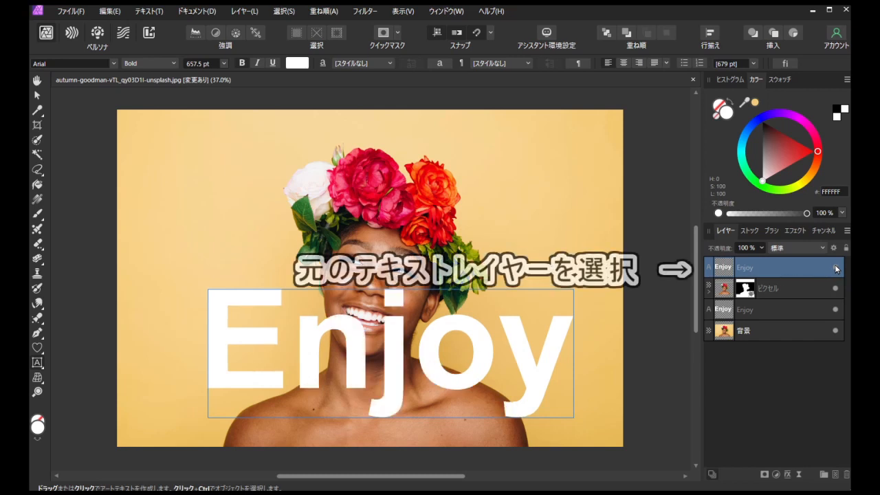
click(836, 267)
click(835, 268)
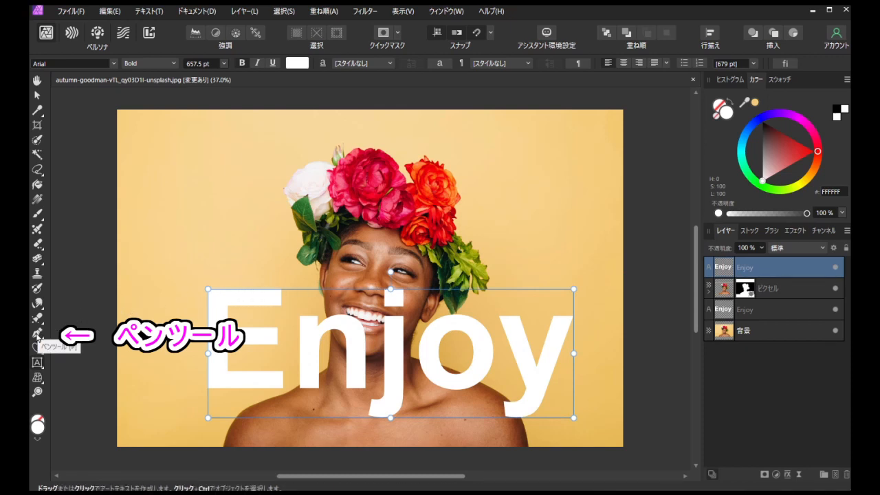
Activate the Pen tool and remove the fill from the upper "Enjoy" text layer.
click(38, 335)
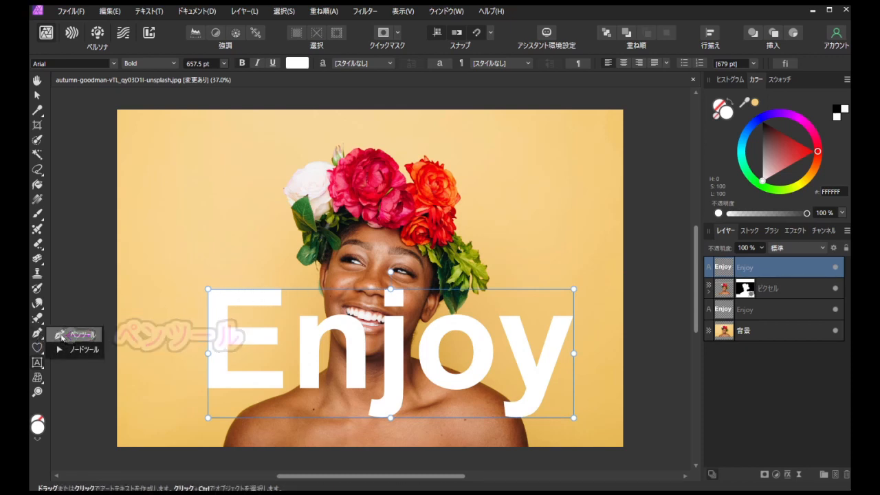
click(74, 335)
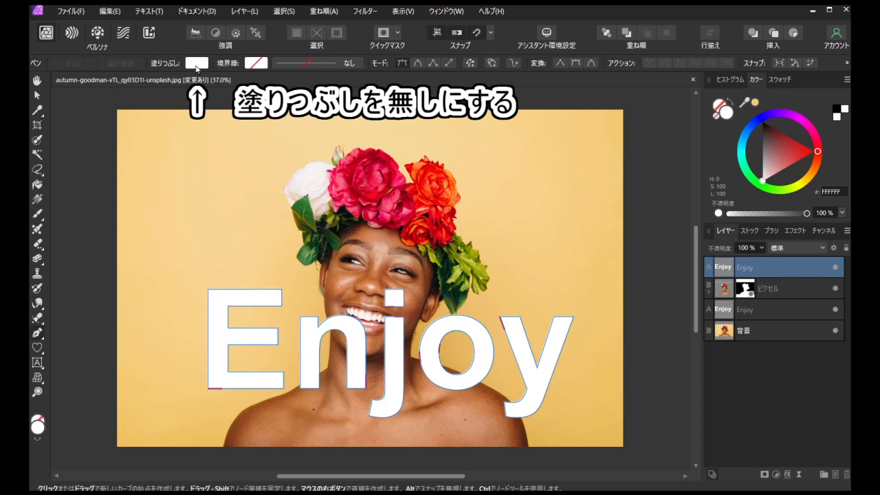
click(197, 64)
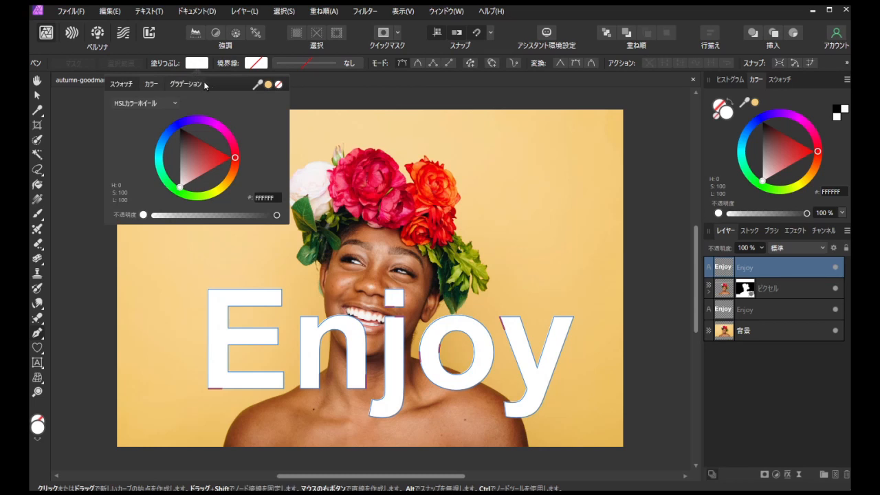
click(278, 86)
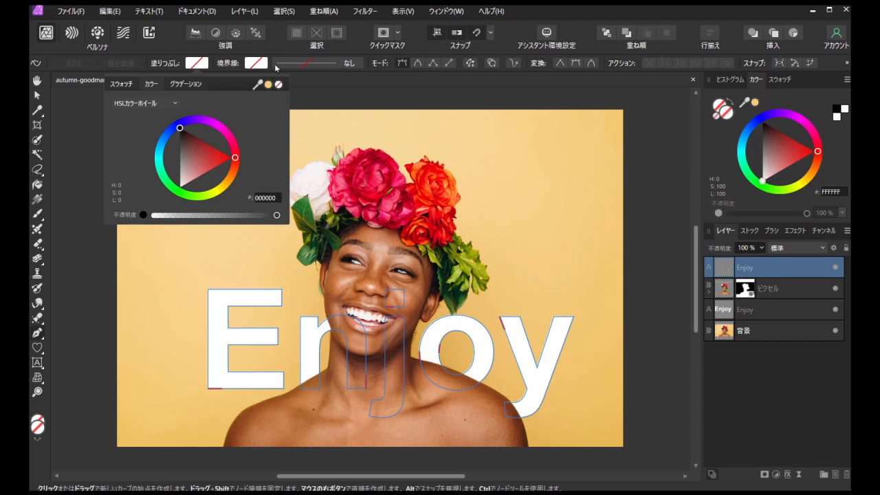
Give the upper "Enjoy" text a white (FFFFFF) stroke with a width of 12 pt.
click(258, 64)
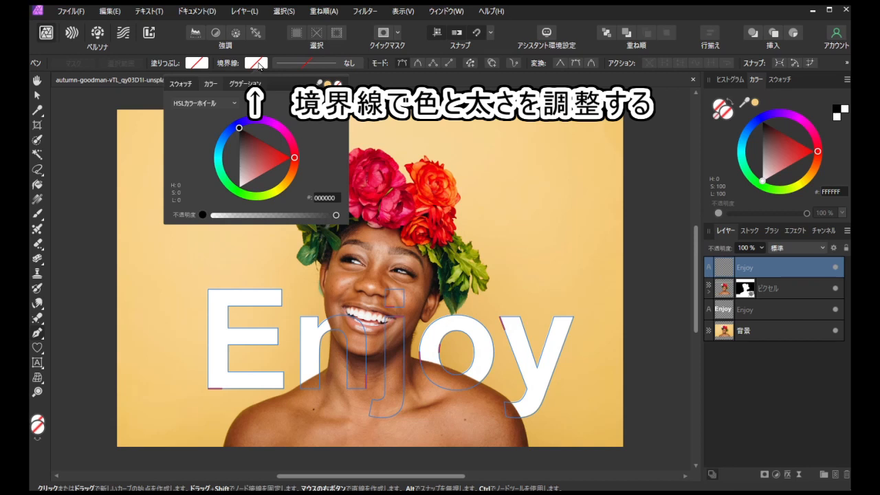
drag(244, 142, 235, 211)
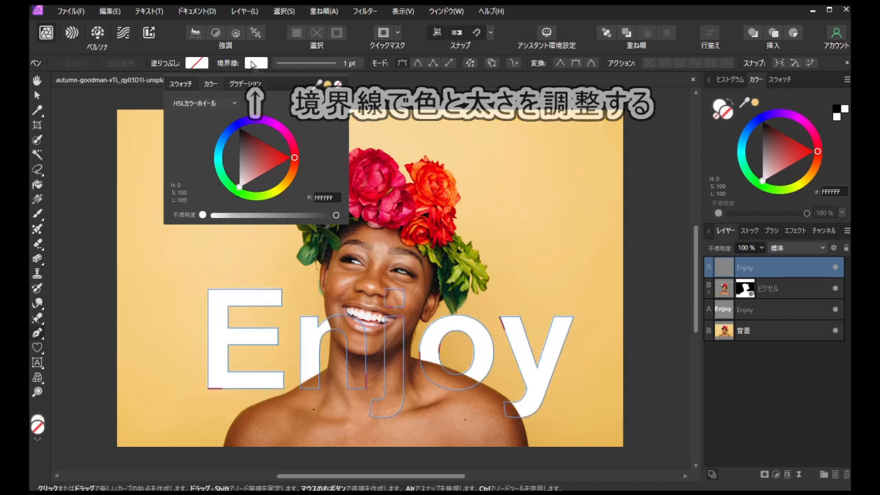
click(329, 64)
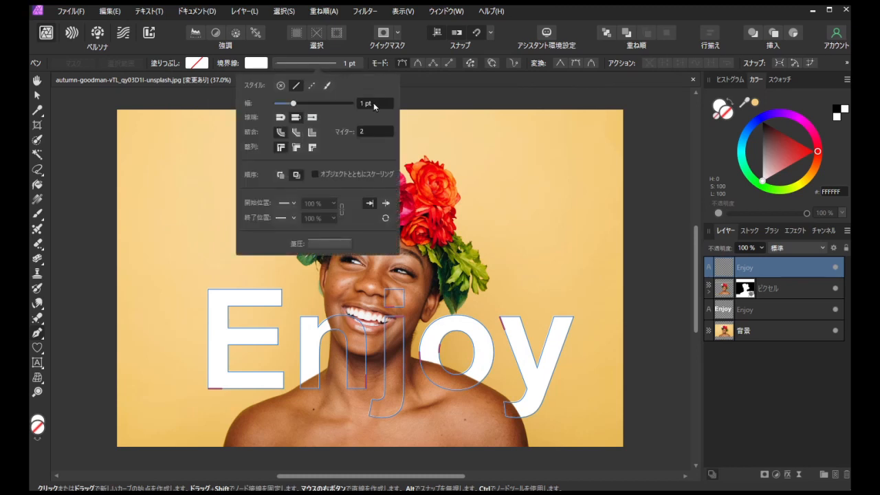
scroll(373, 102, up, 4)
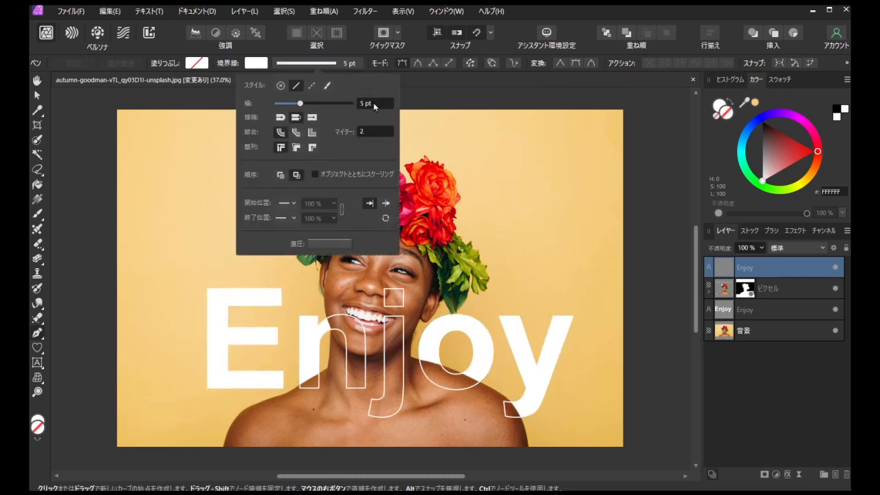
scroll(373, 102, up, 5)
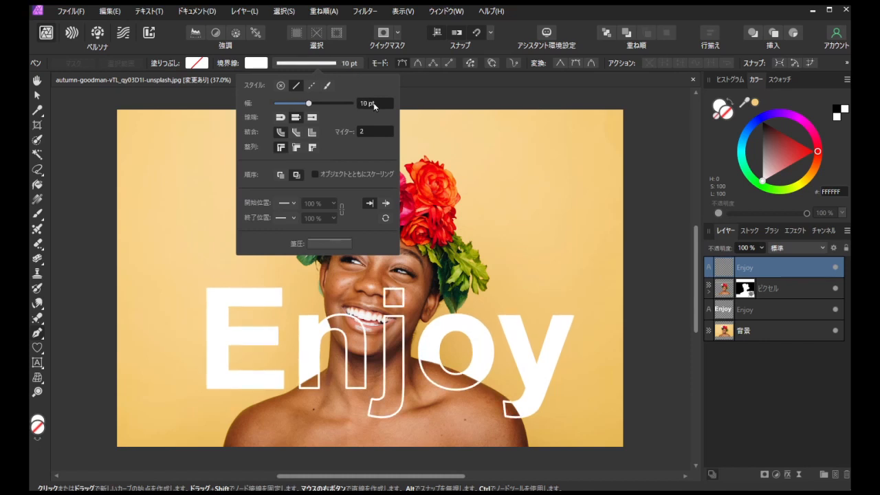
scroll(374, 103, up, 1)
scroll(374, 102, up, 1)
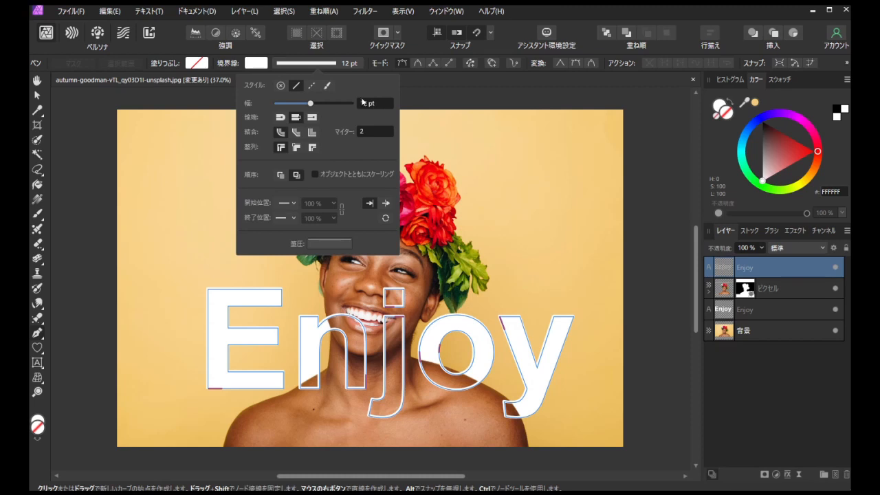
click(315, 65)
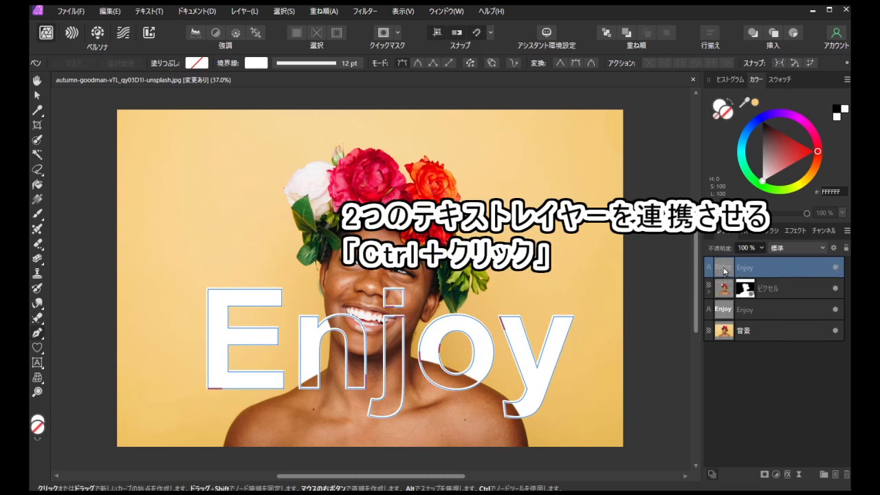
Select both "Enjoy" text layers and move them together around the photo to try out different positions.
ctrl+click(779, 313)
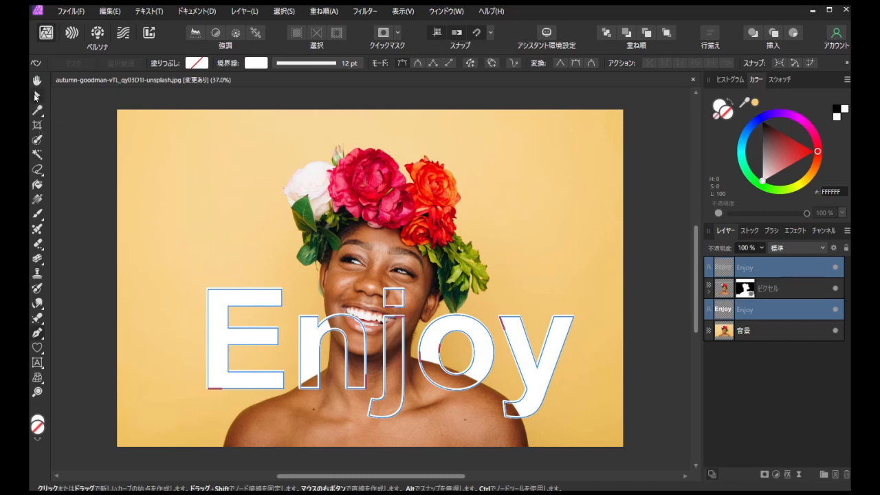
key(v)
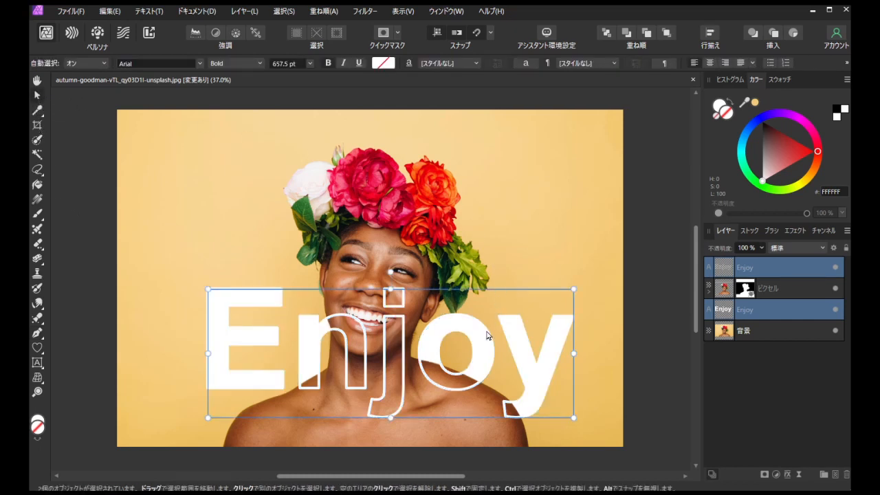
drag(485, 345, 473, 189)
drag(437, 187, 400, 320)
drag(462, 318, 539, 318)
drag(565, 259, 347, 306)
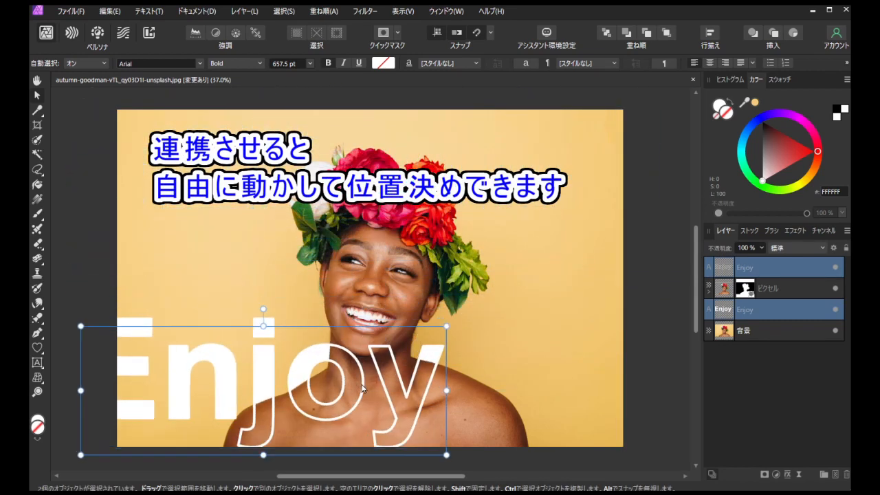
drag(362, 389, 608, 394)
drag(607, 328, 578, 328)
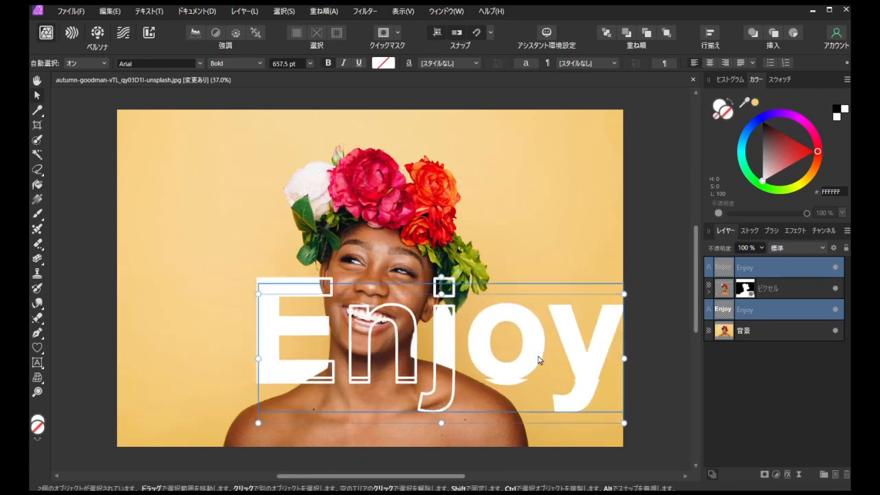